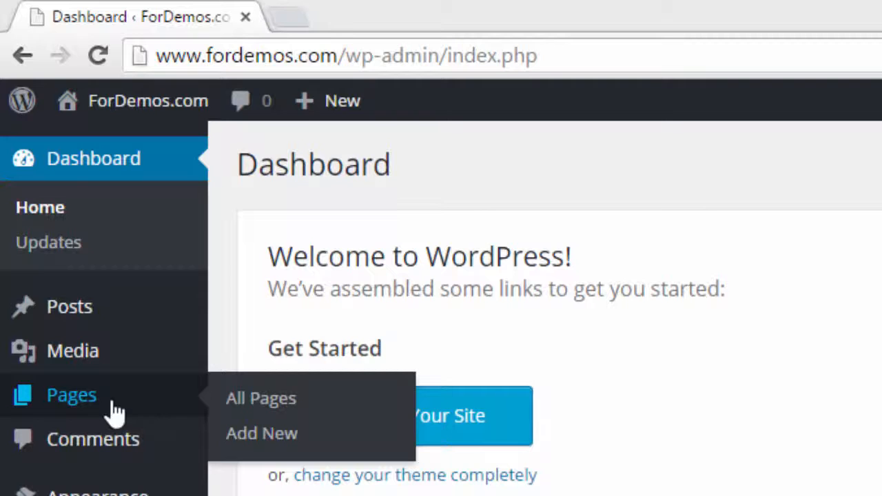
mouse_move(113, 321)
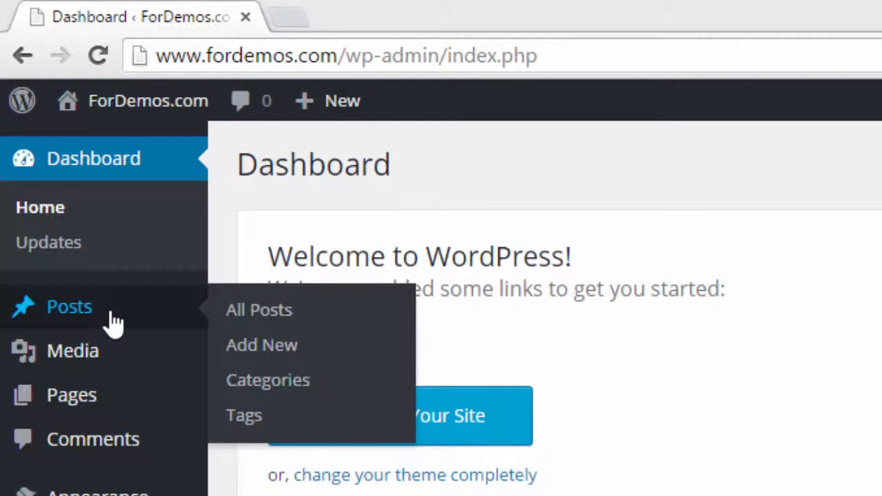
mouse_move(107, 399)
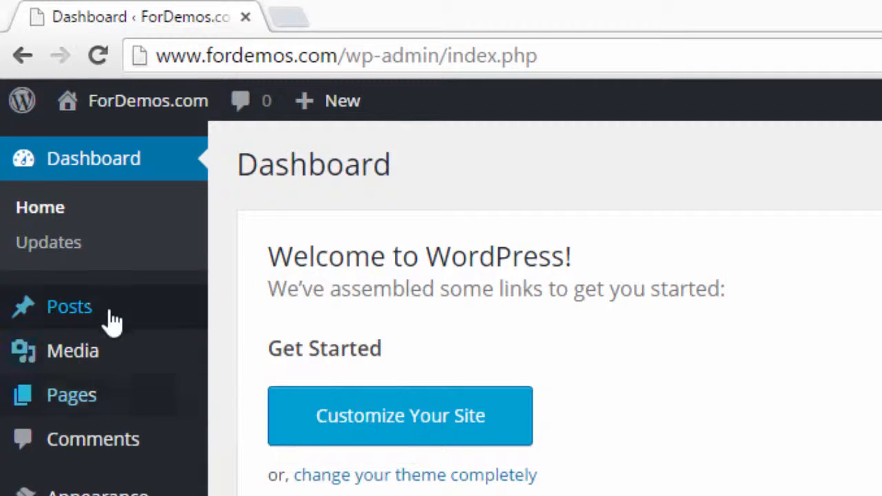
mouse_move(110, 314)
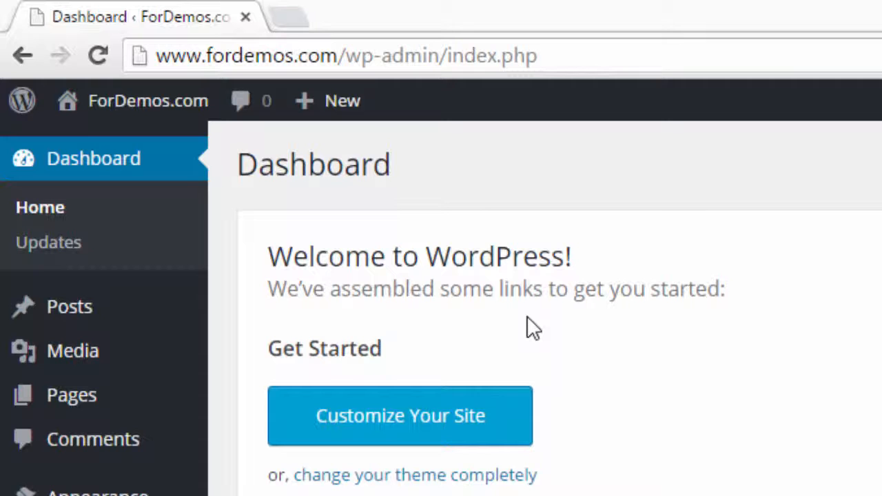
- Open the Reading settings of the site
mouse_move(95, 413)
mouse_move(81, 475)
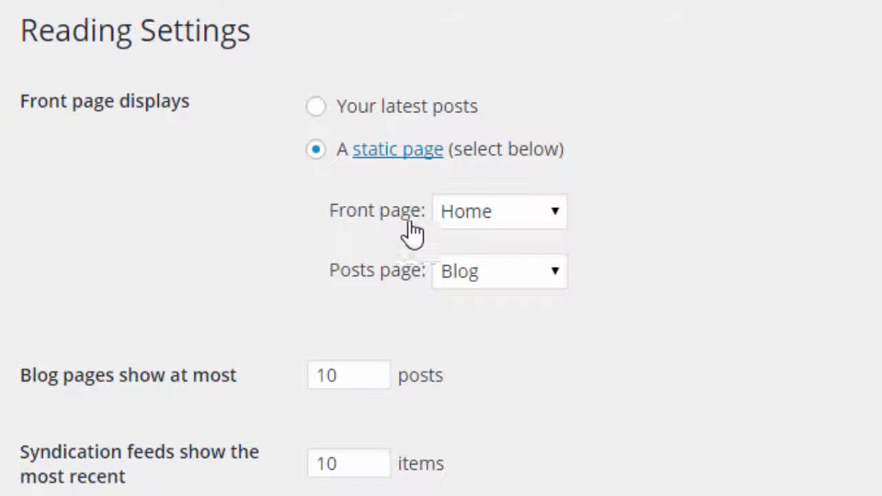
- Try the latest posts option for the front page, and a static front page set to Blog with the posts page left unselected
click(316, 107)
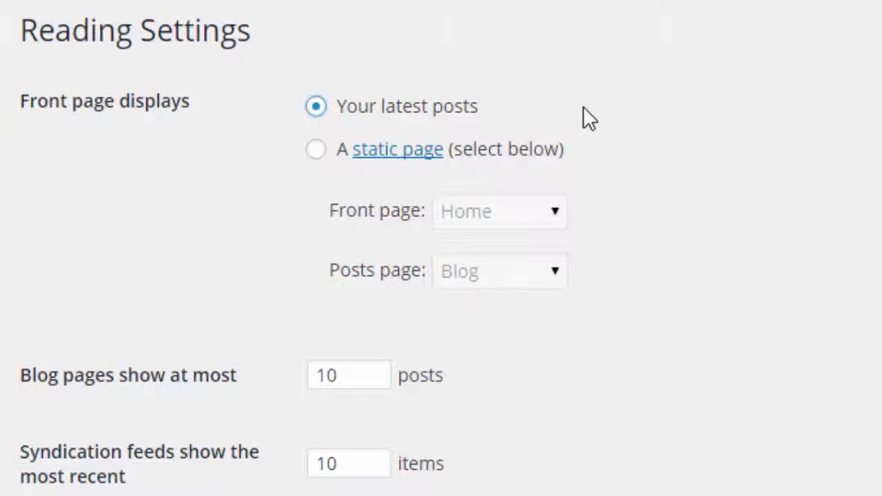
click(317, 150)
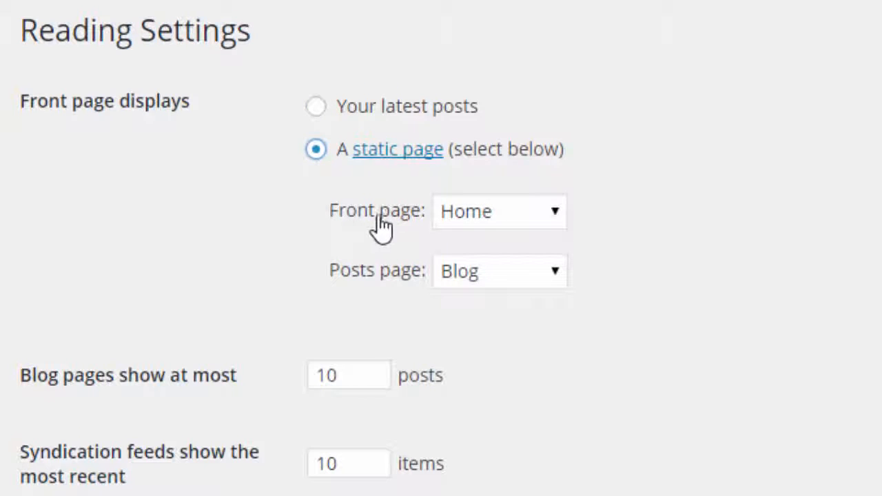
click(501, 212)
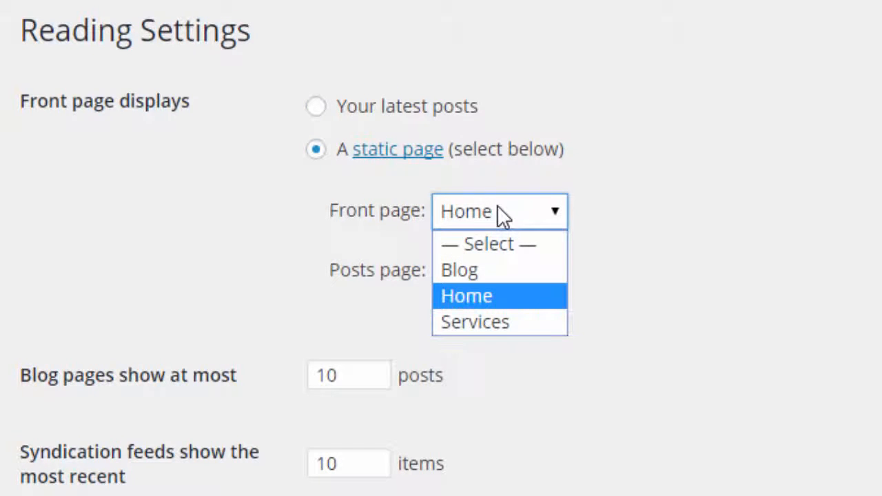
click(504, 272)
click(503, 275)
click(503, 304)
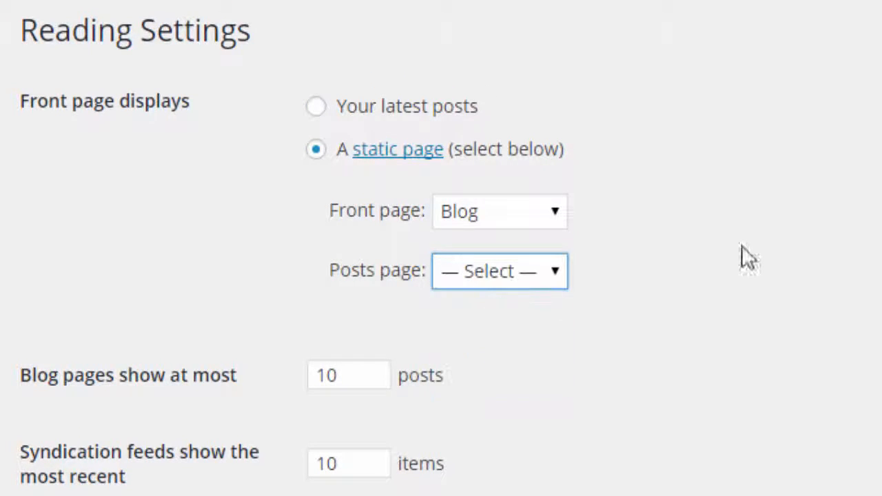
click(318, 107)
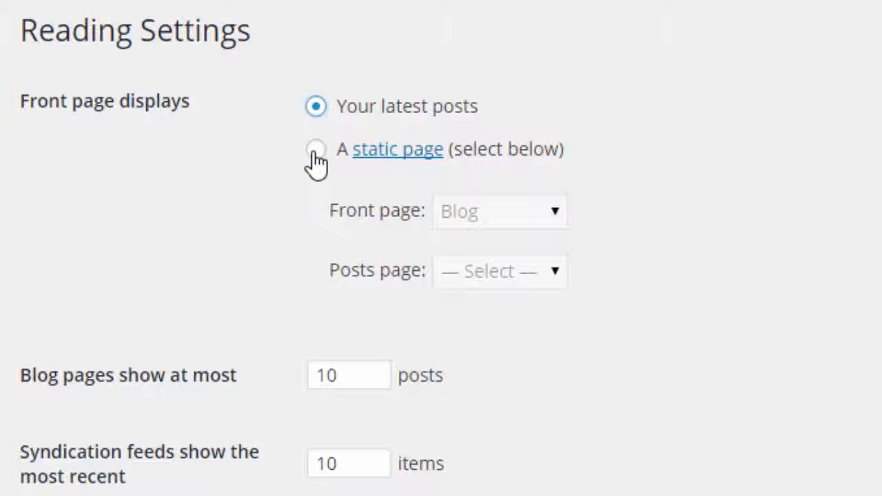
click(316, 150)
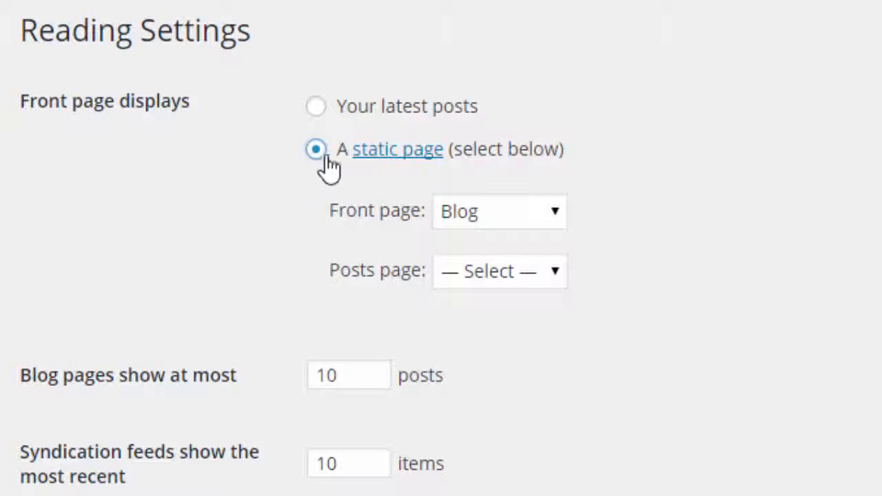
- Set the static front page to Home and the posts page to Blog
click(491, 211)
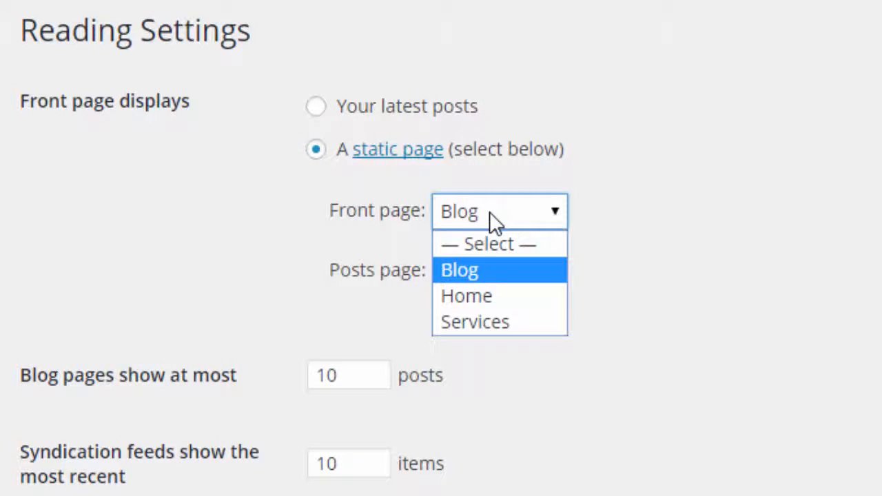
click(494, 298)
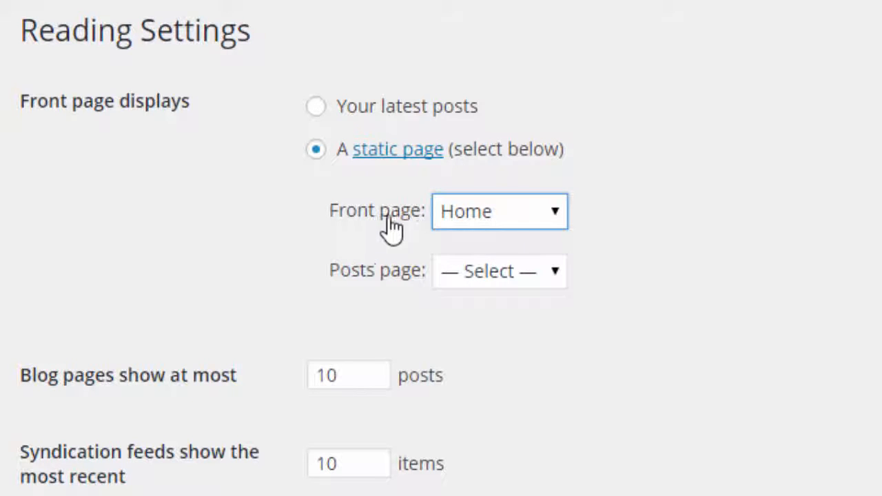
click(529, 270)
click(513, 328)
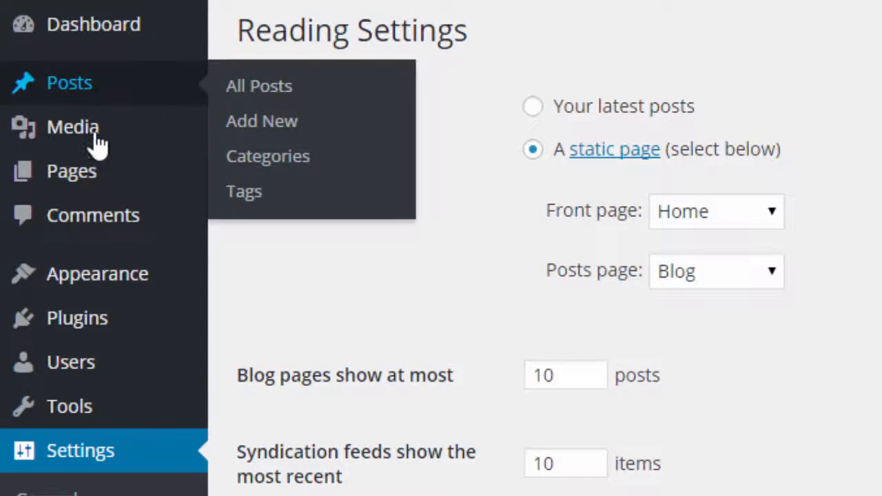
- Open the list of all pages and set its number of items per page to 200
click(97, 180)
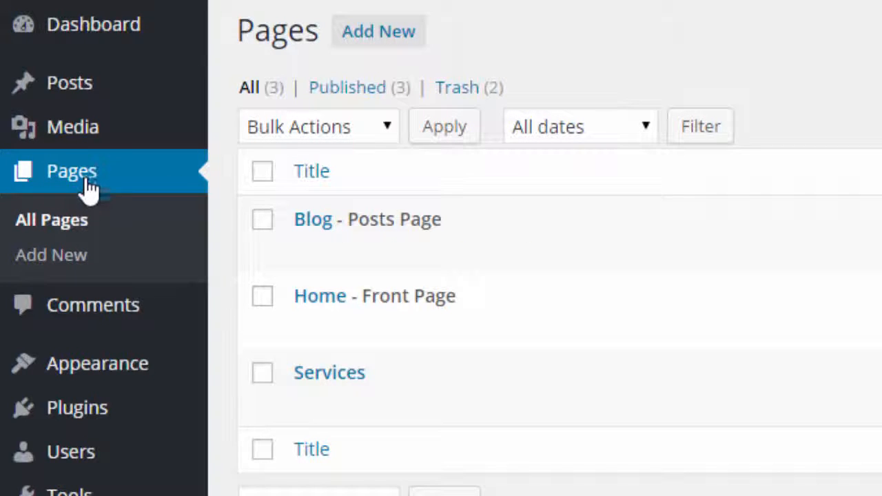
click(73, 224)
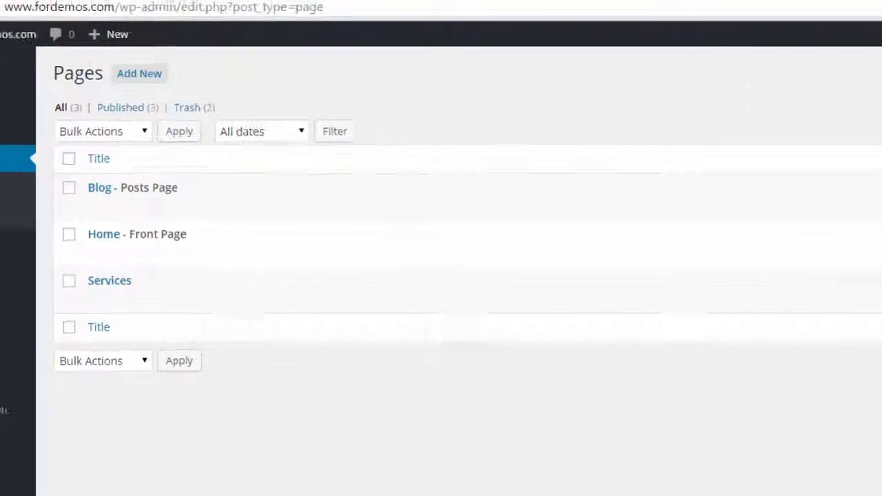
click(832, 80)
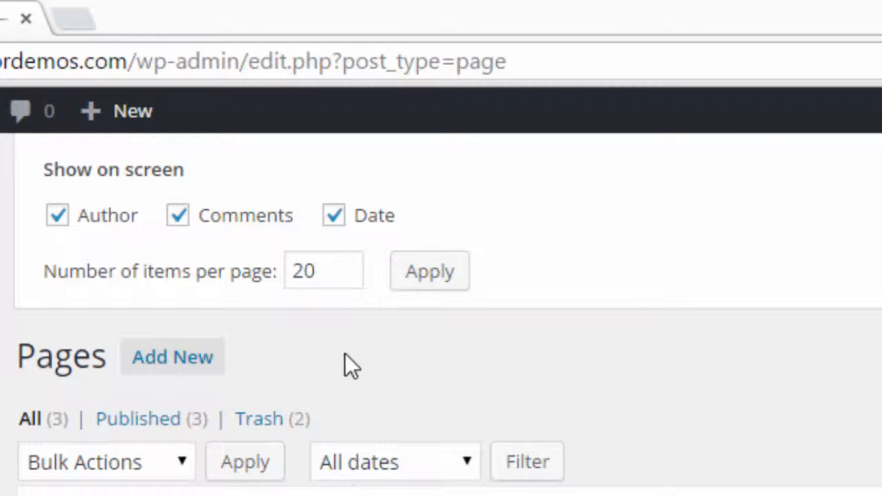
double_click(332, 270)
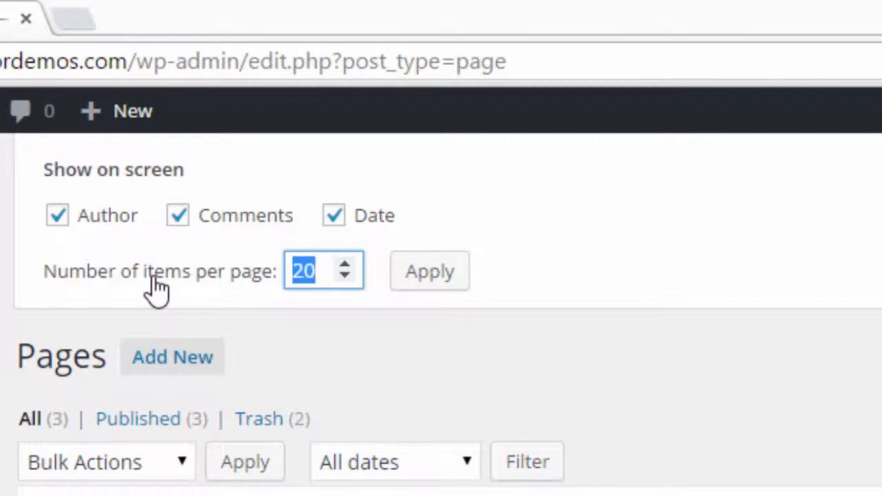
text(200)
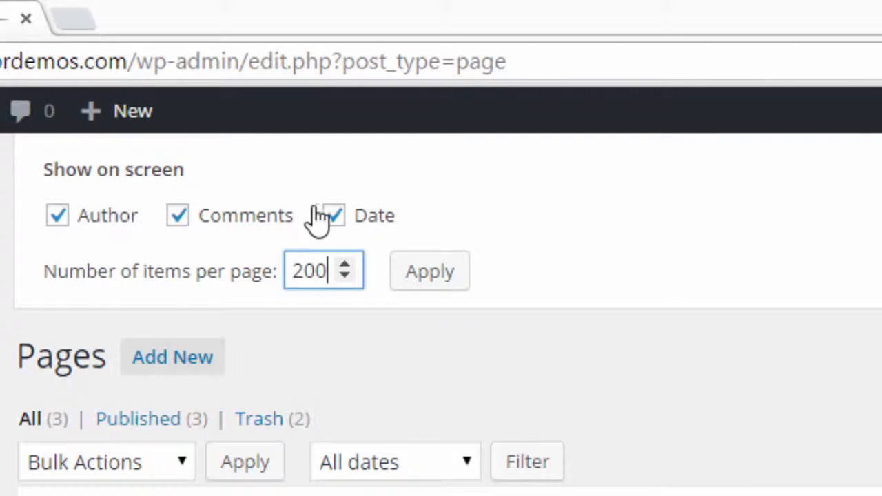
click(448, 276)
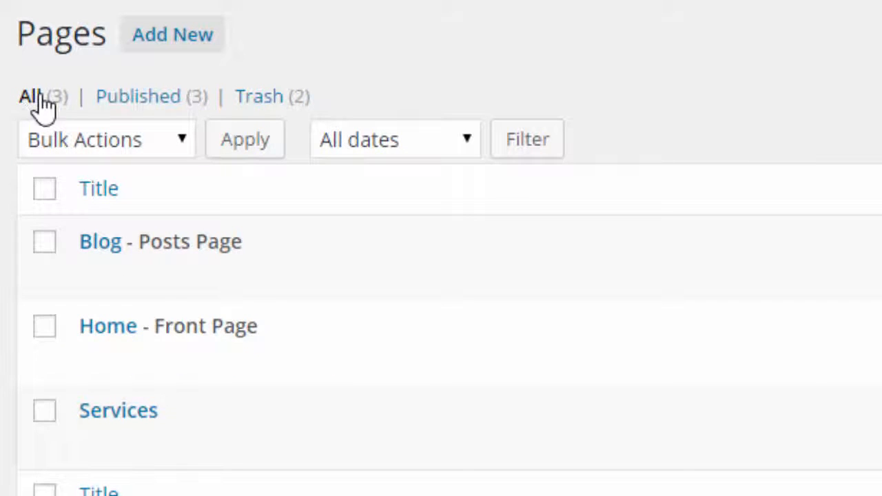
- Show the trashed pages and look at the actions offered for each one
click(266, 100)
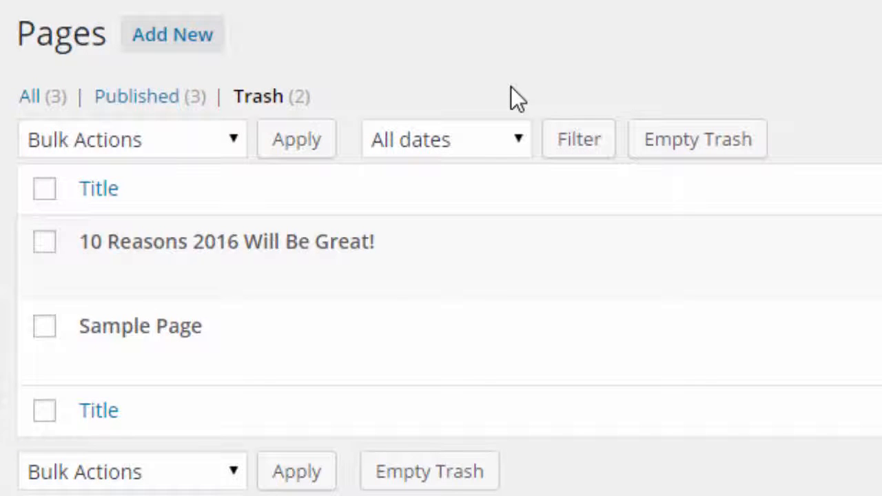
mouse_move(238, 214)
mouse_move(237, 314)
mouse_move(178, 223)
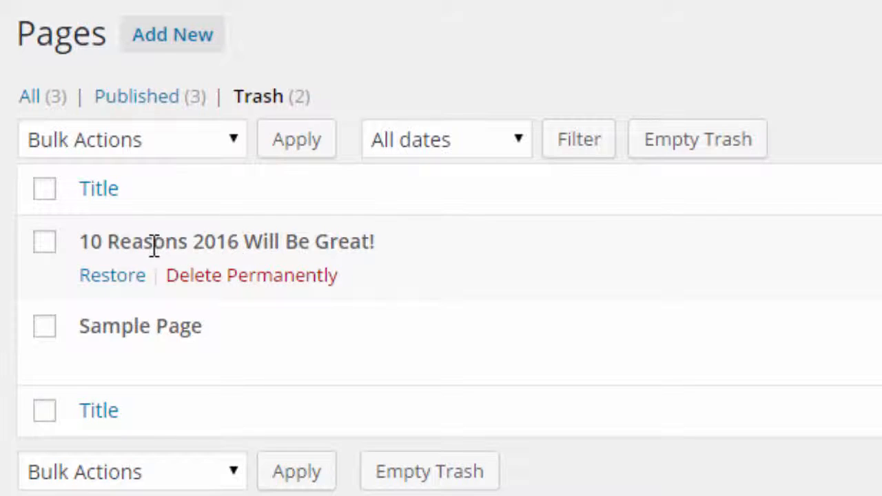
- Select the trashed page "10 Reasons 2016 Will Be Great!" and check the available bulk actions
click(46, 243)
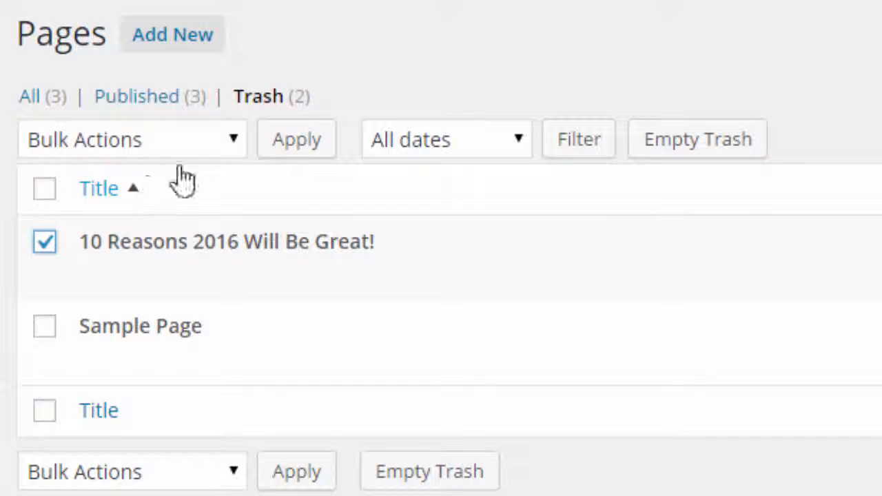
click(143, 137)
click(141, 136)
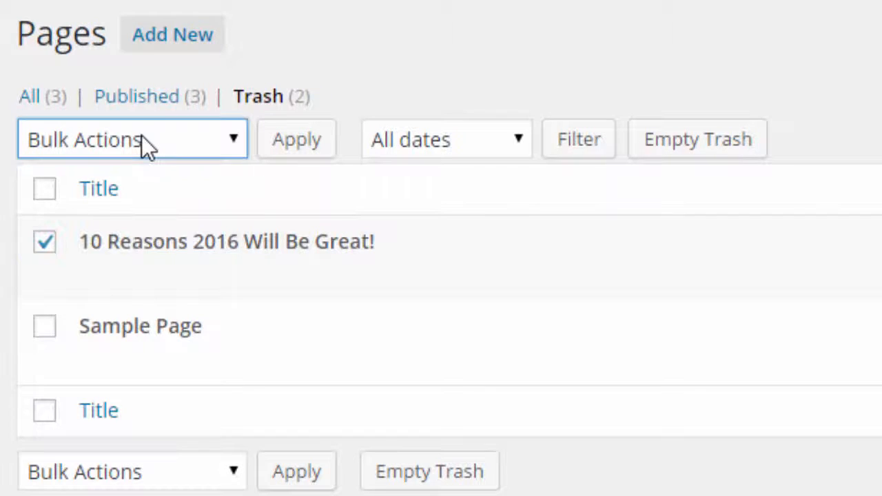
click(141, 135)
click(141, 135)
- Practise selecting and deselecting all trashed pages, leave both selected, and view the bulk actions without applying one
click(44, 324)
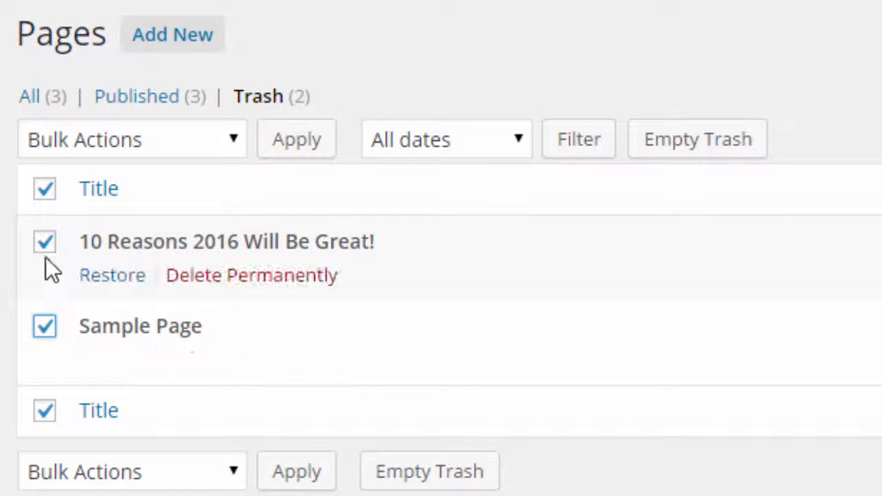
click(48, 196)
click(46, 196)
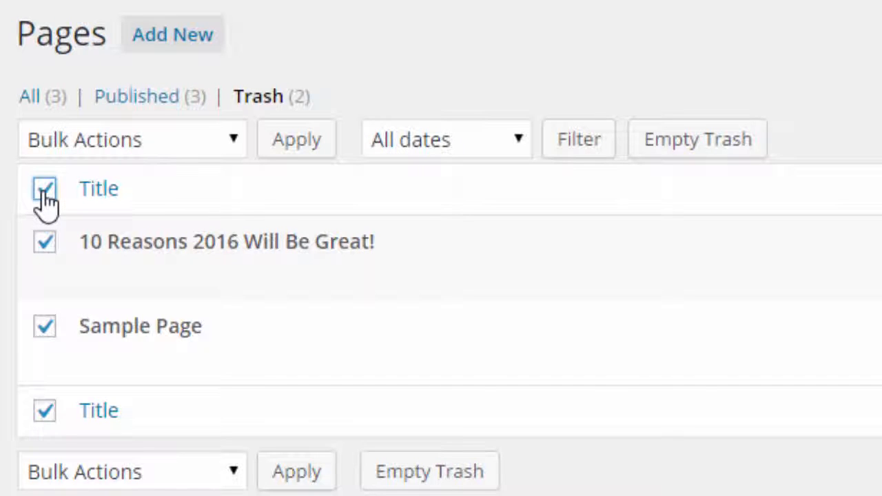
click(46, 195)
click(43, 240)
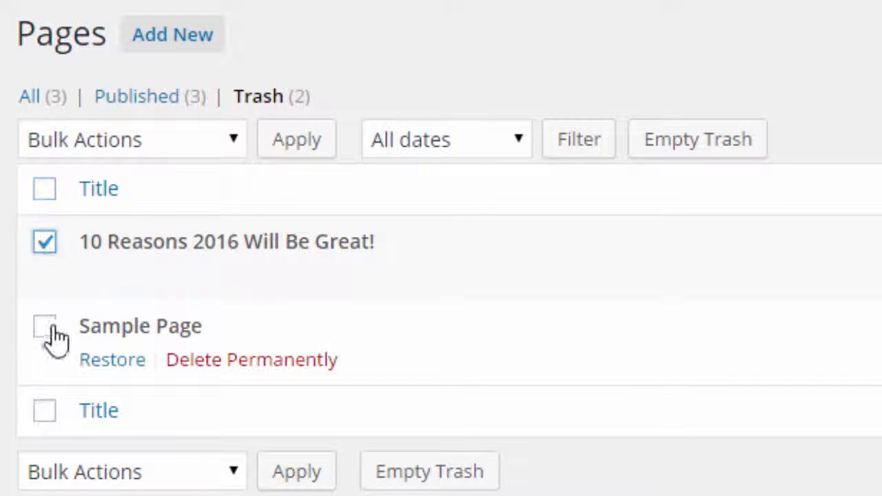
click(42, 330)
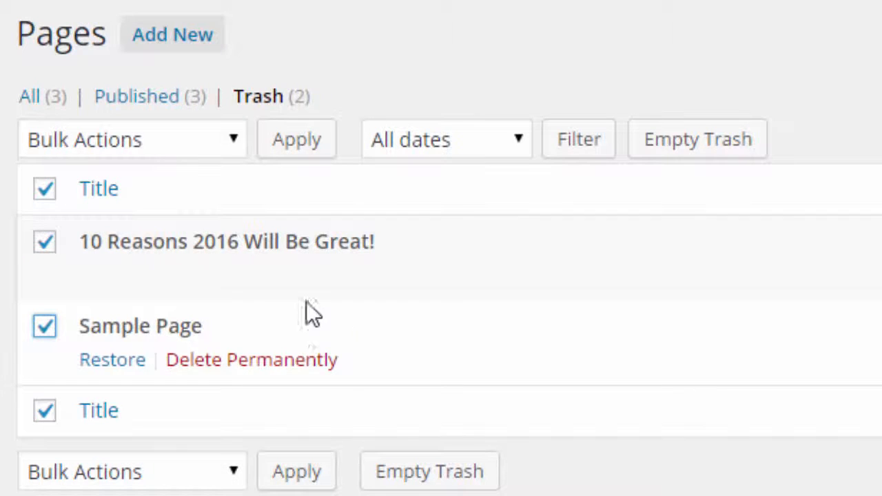
click(156, 138)
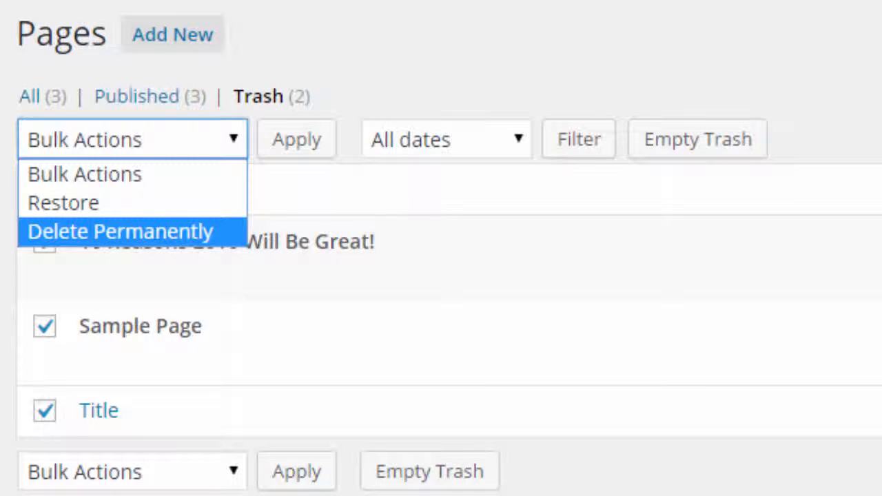
key(Escape)
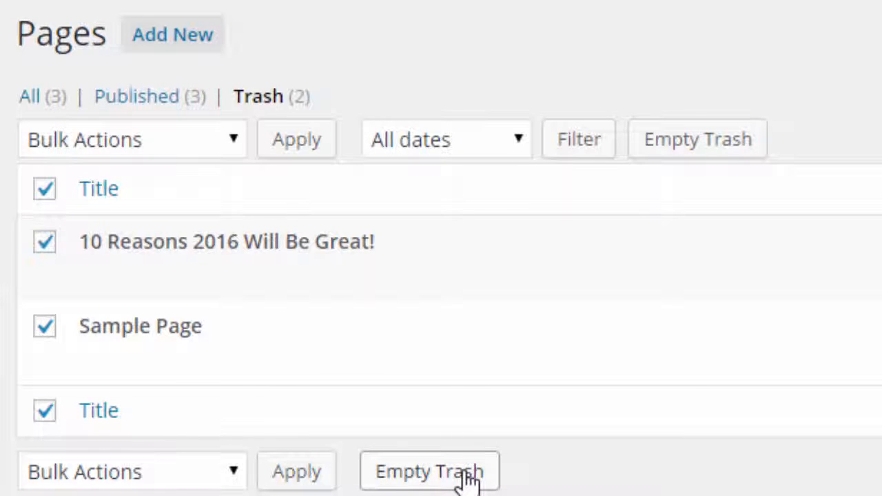
- Empty the Trash to permanently delete "10 Reasons 2016 Will Be Great!" and "Sample Page"
mouse_move(167, 289)
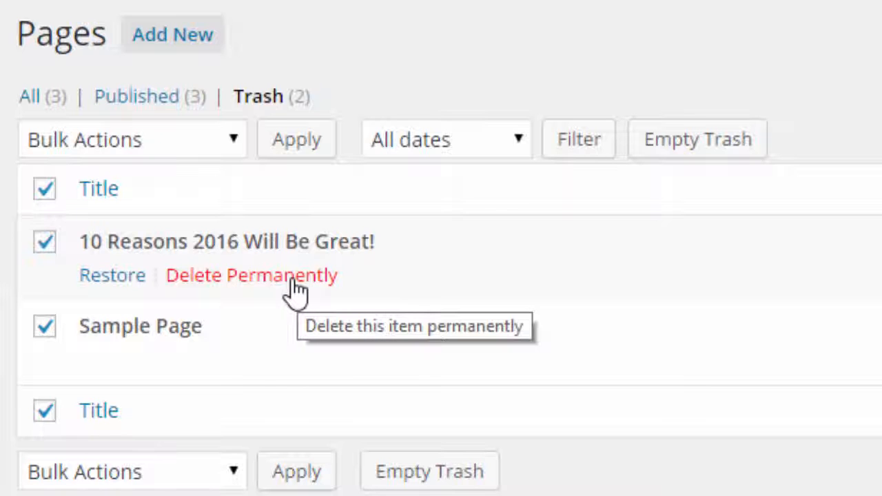
mouse_move(287, 328)
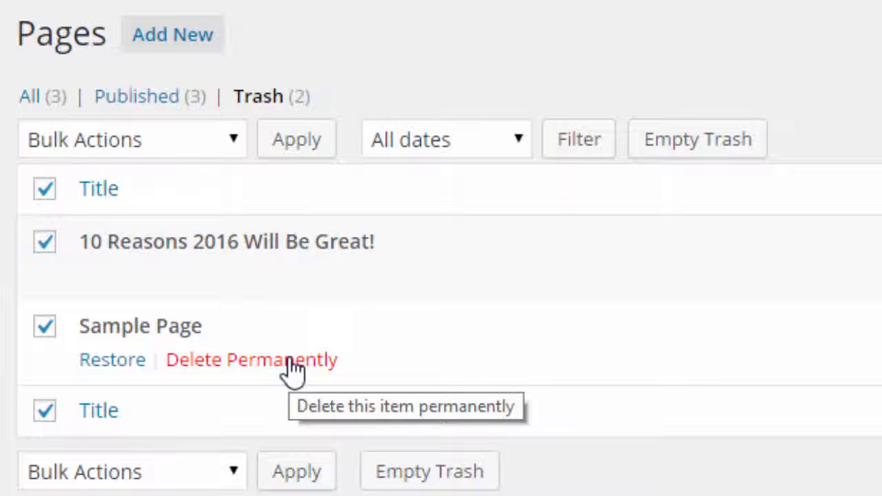
click(453, 467)
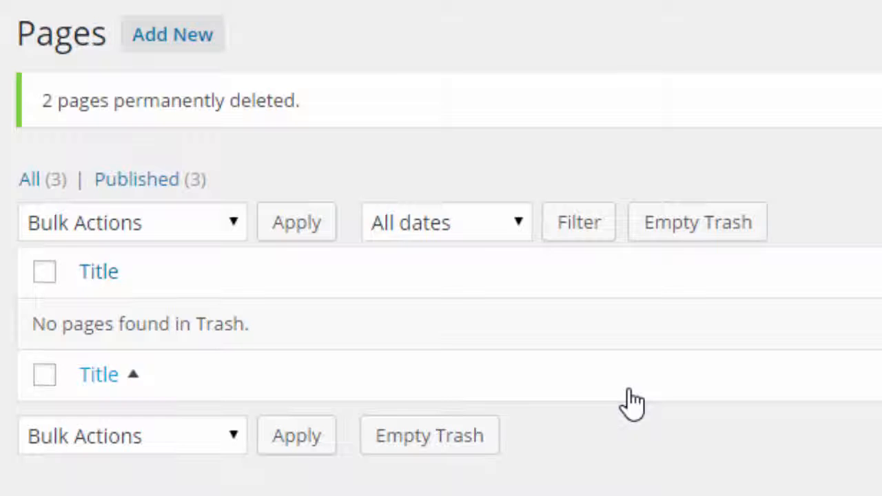
- List all pages, select "Blog", "Home" and "Services", and move them to the Trash with a bulk action
click(34, 183)
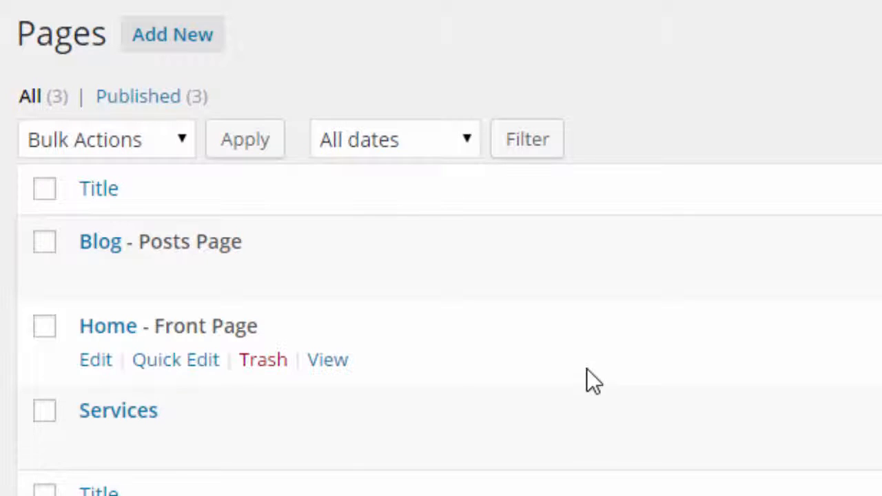
click(43, 193)
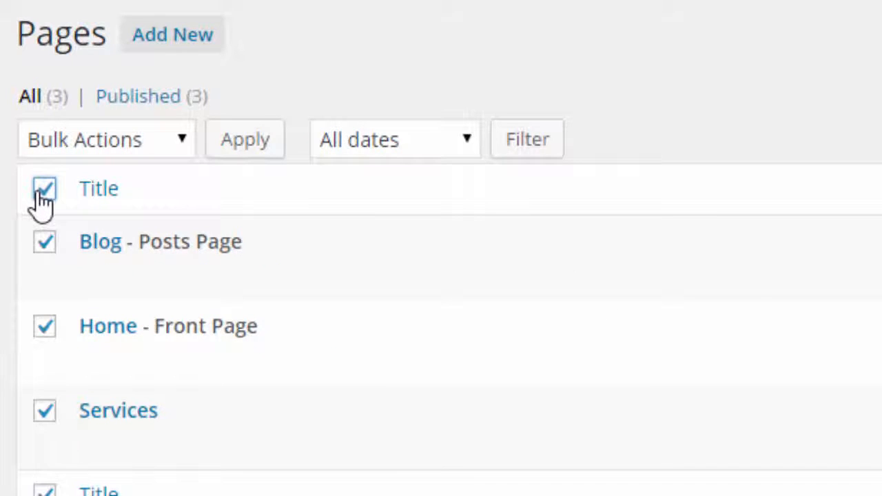
click(152, 145)
click(151, 145)
click(151, 145)
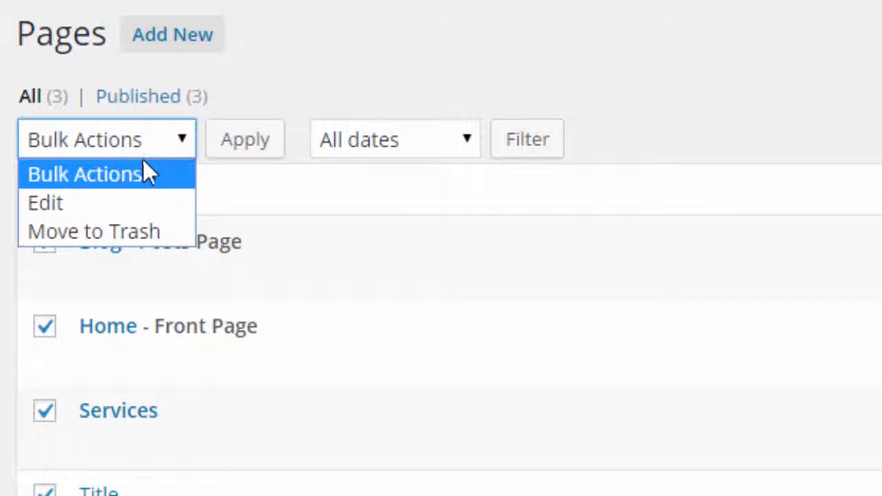
click(158, 238)
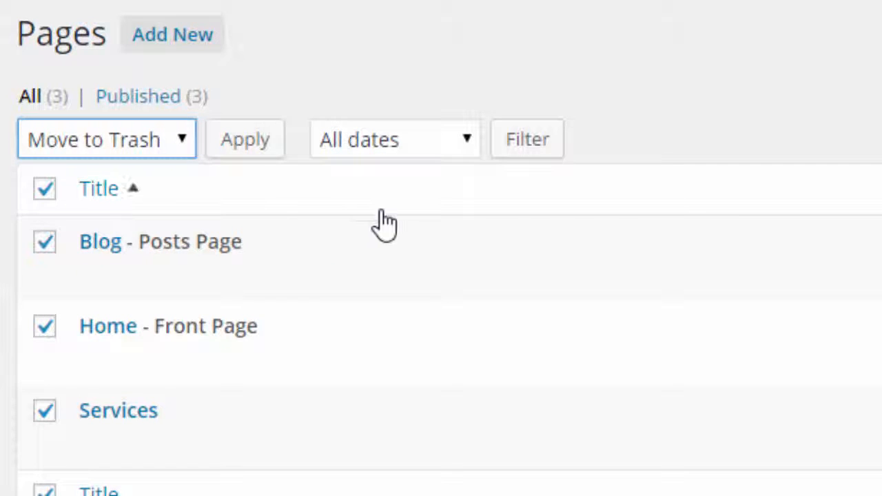
click(269, 144)
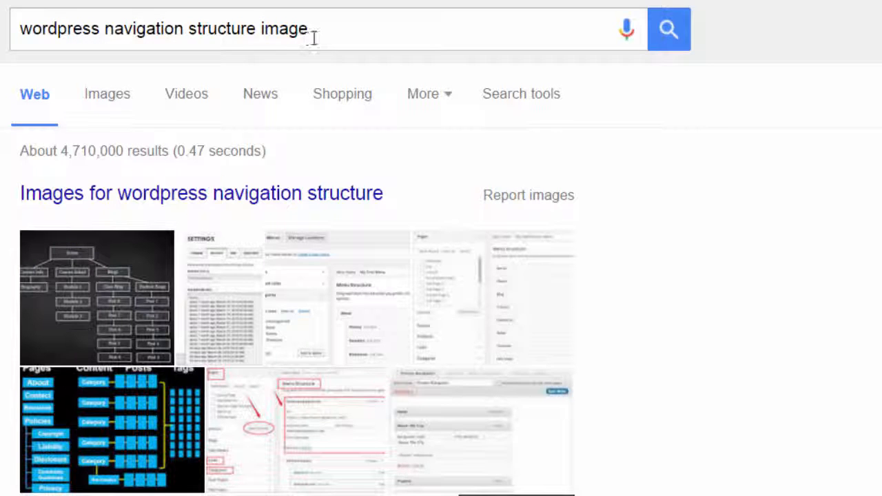
- Open the Home/Blogs hierarchy diagram from the "wordpress navigation structure image" results and examine its source page's WordPress navigation example
click(126, 275)
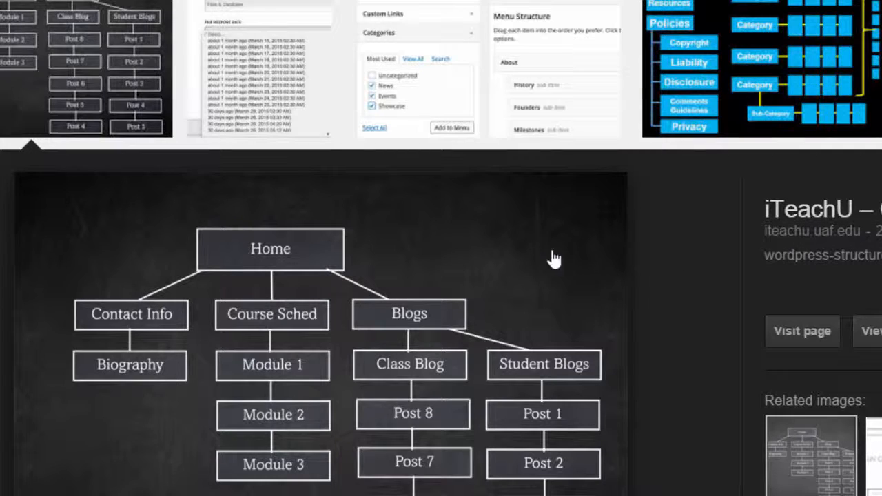
click(854, 242)
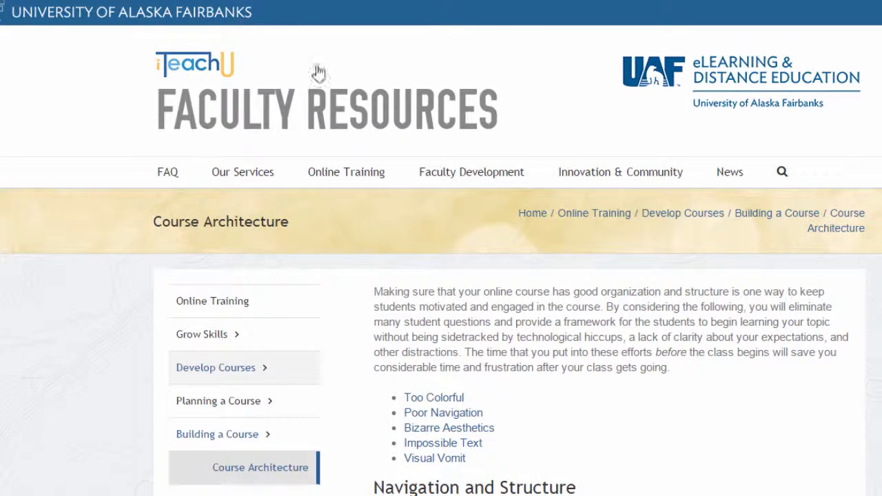
scroll(675, 270, down, 4)
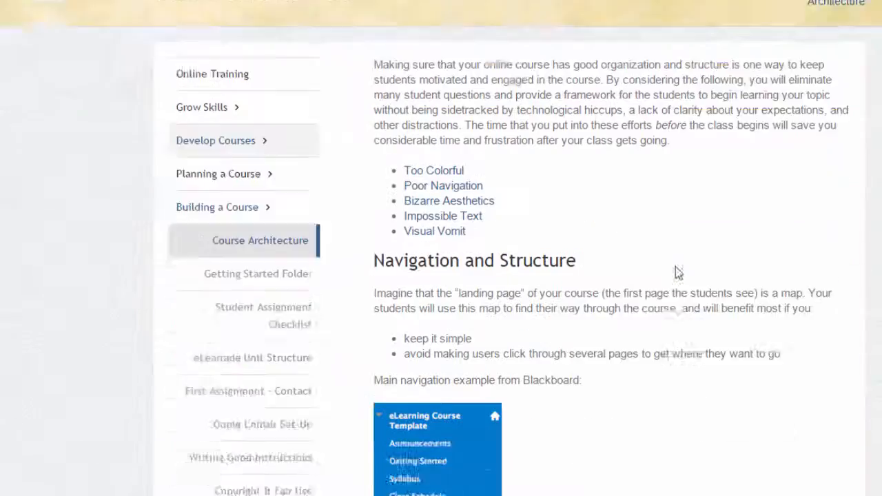
scroll(675, 270, up, 5)
scroll(675, 271, down, 14)
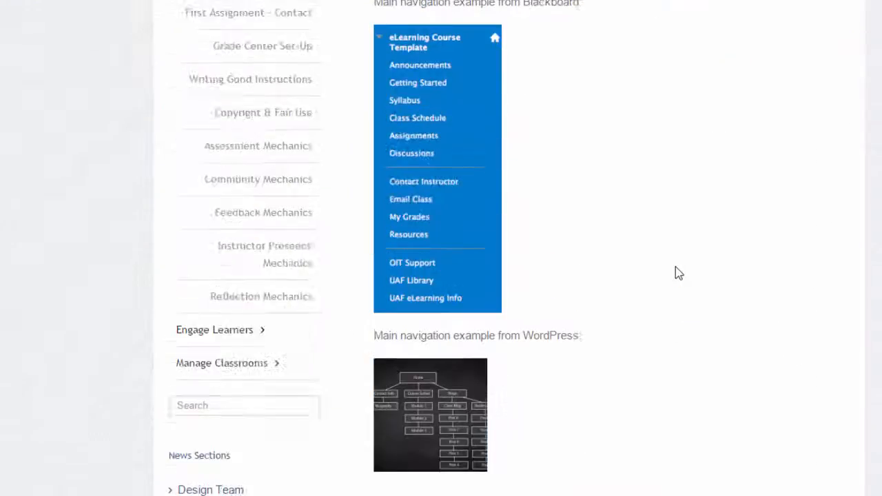
scroll(676, 270, up, 2)
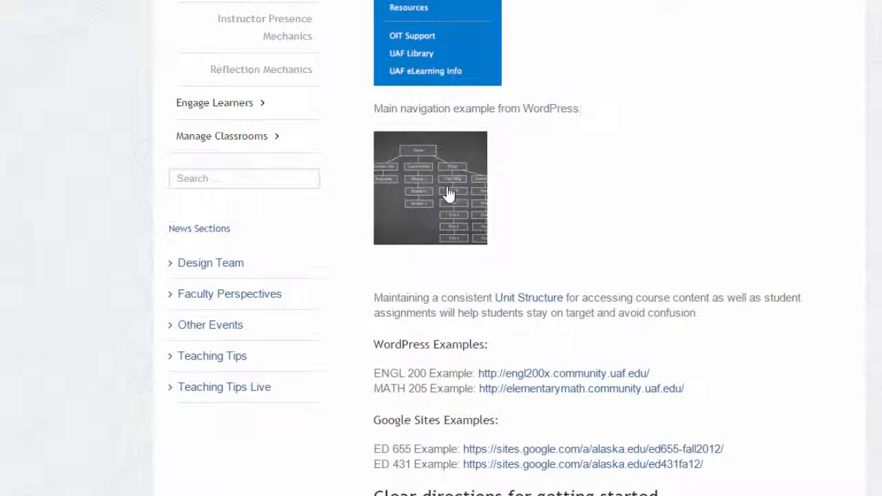
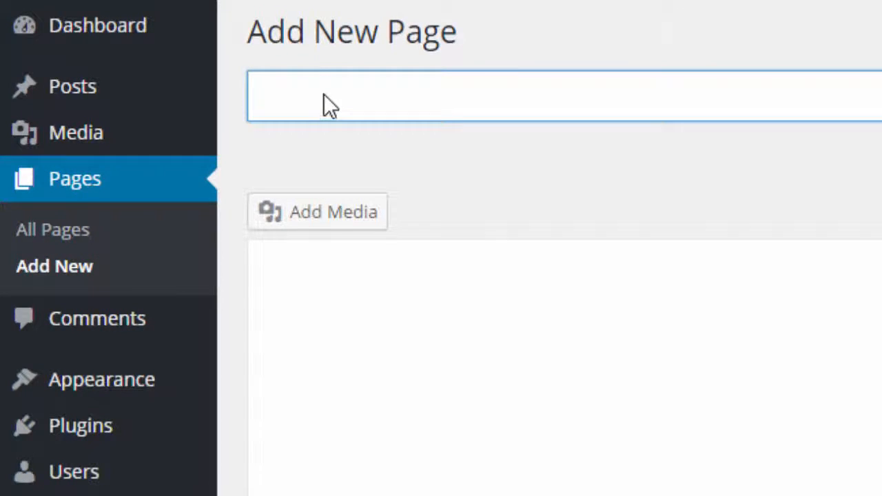
- Create and publish two new blank pages titled "Home" and "Blog"
text(Home)
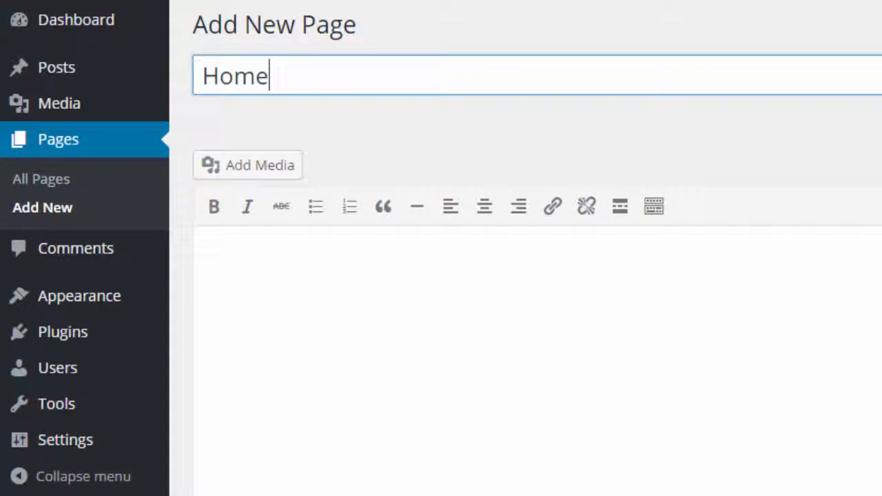
key(Tab)
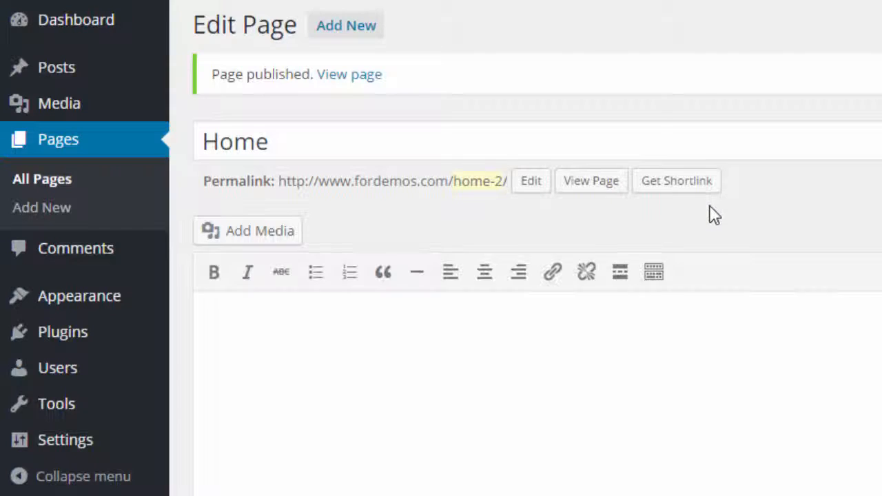
click(61, 215)
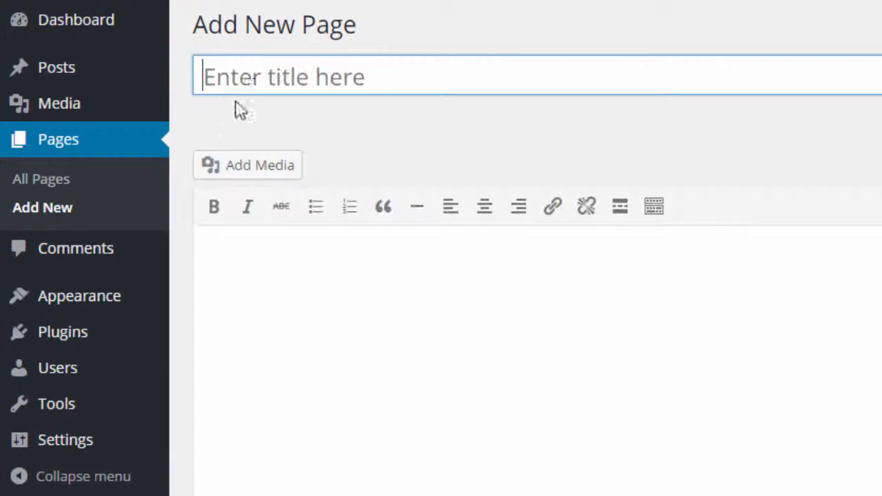
click(254, 73)
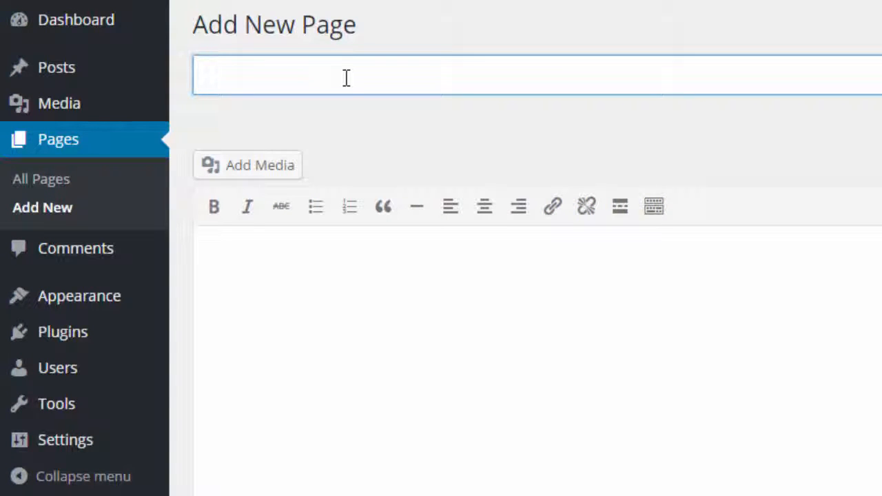
text(Blog)
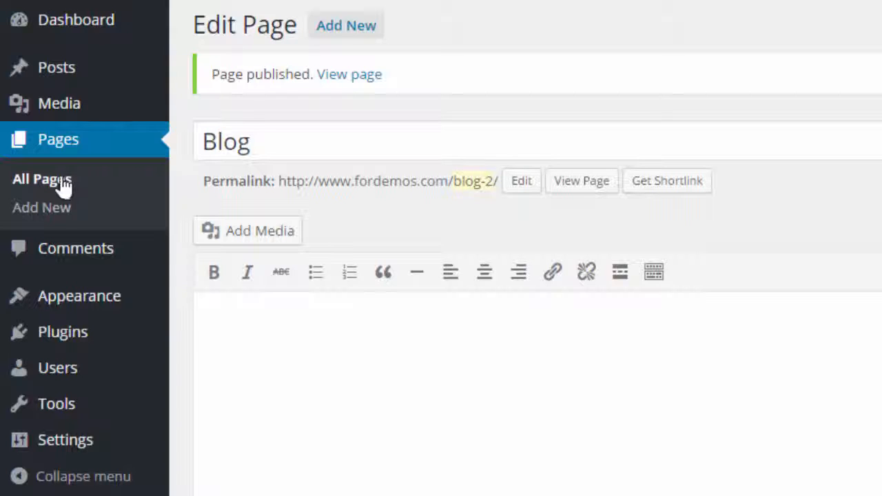
- Create and publish two more blank pages titled "Services" and "About Us"
click(53, 209)
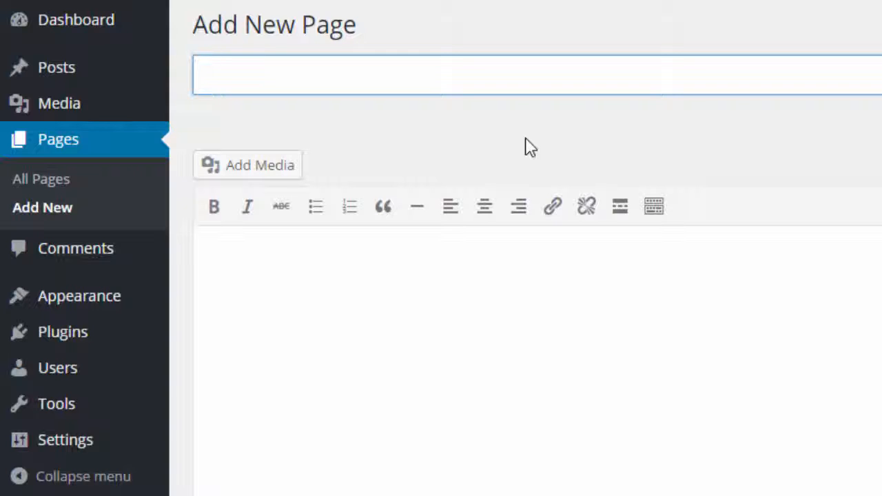
text(Services)
text(About Us)
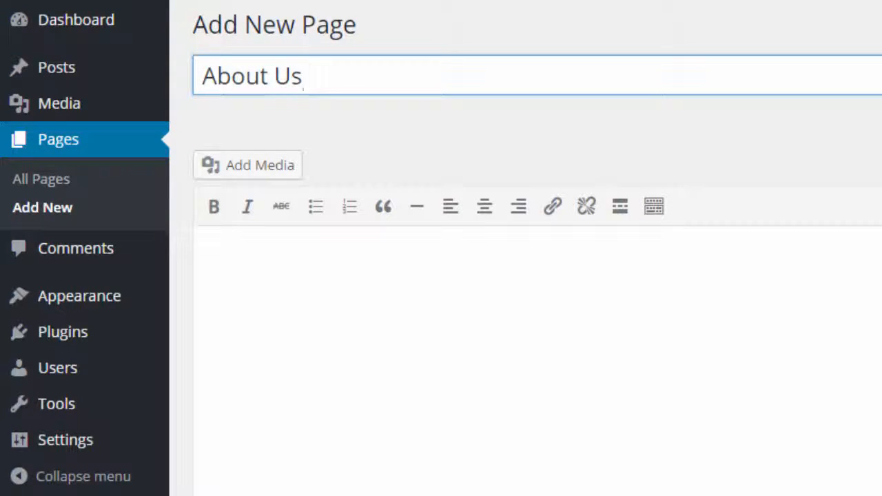
click(878, 238)
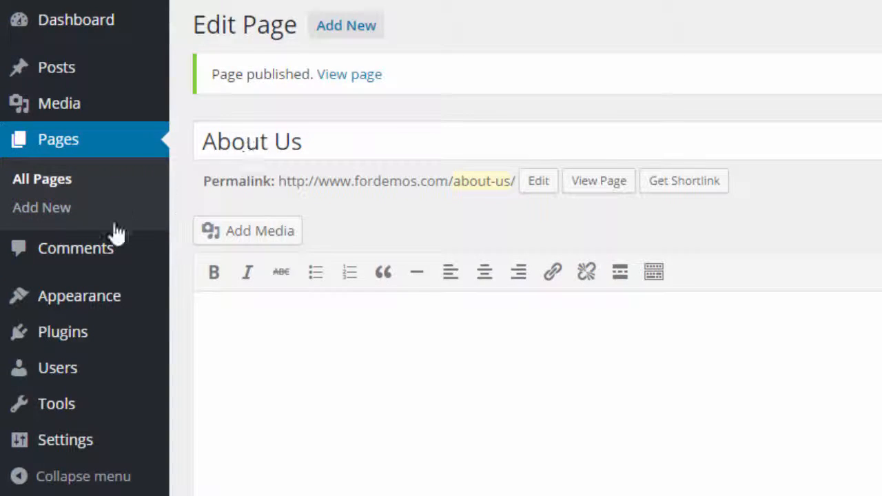
- Create and publish a blank page titled "Get In Touch", and return to the list of all pages
click(56, 209)
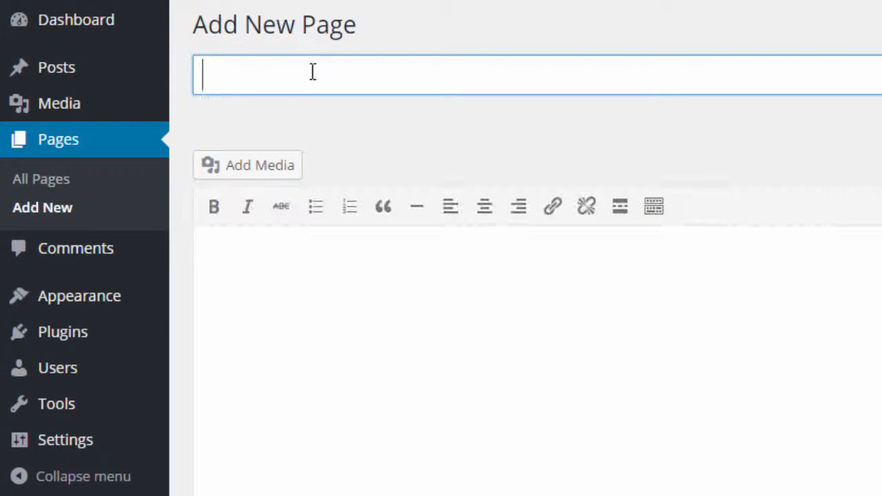
text(Get I)
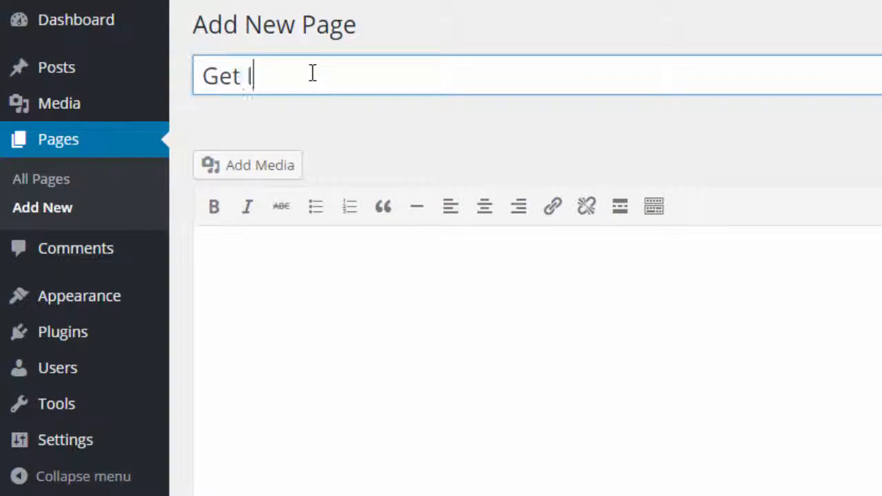
text(n Touch)
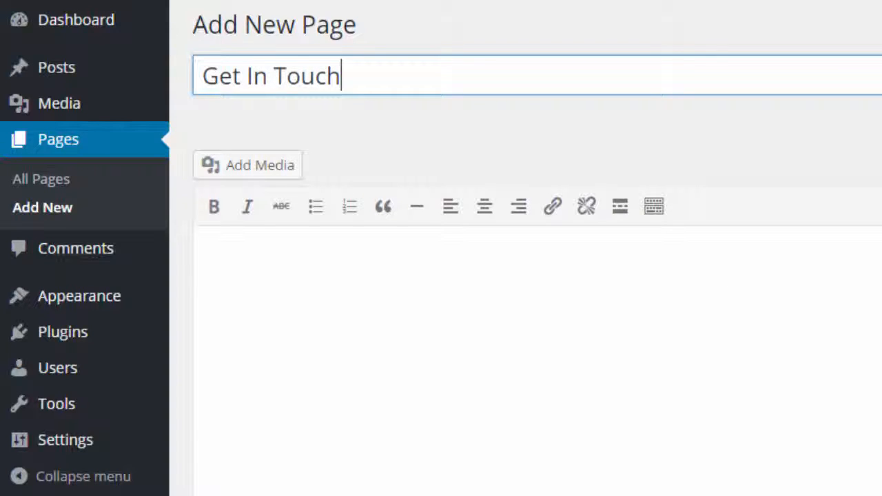
click(881, 256)
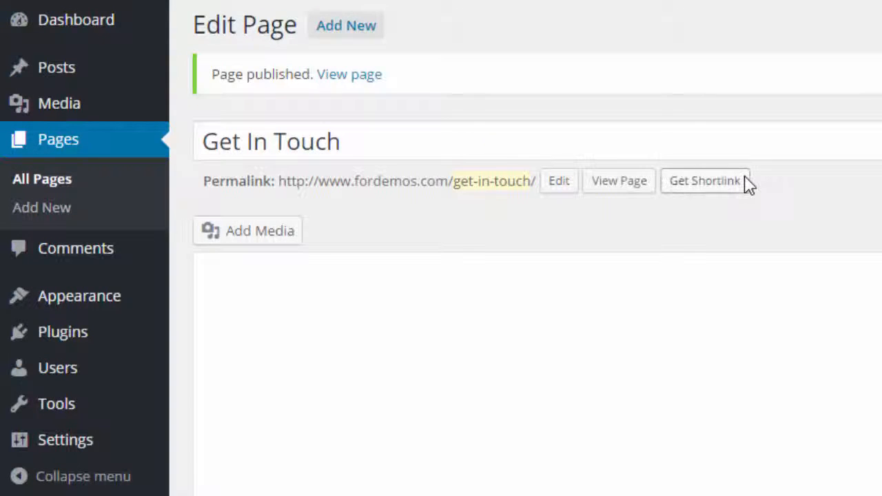
click(69, 186)
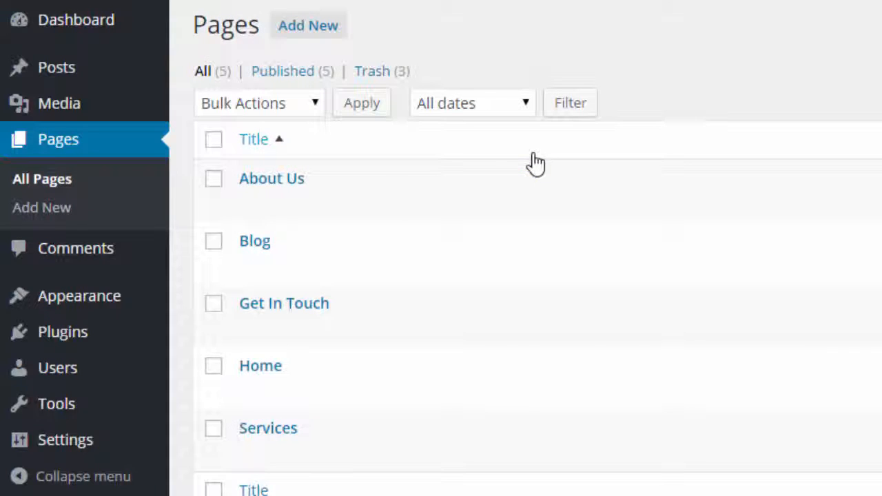
- Start another new page, ready for its title
mouse_move(460, 195)
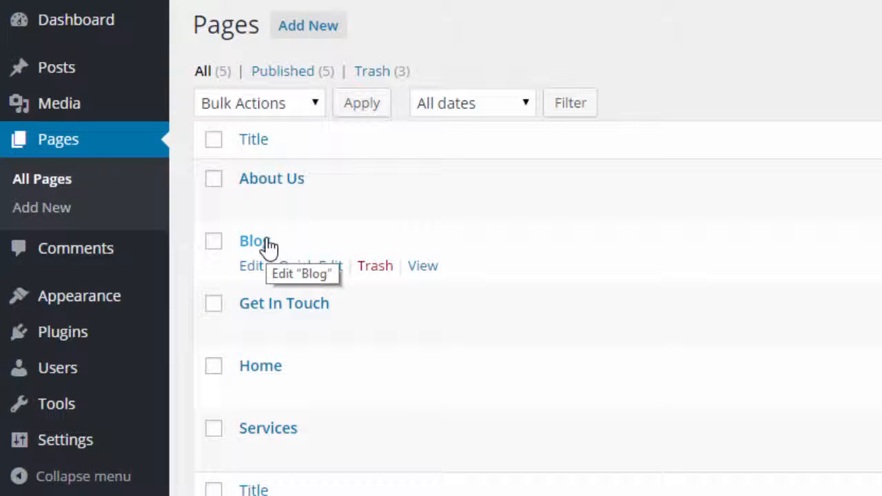
click(55, 207)
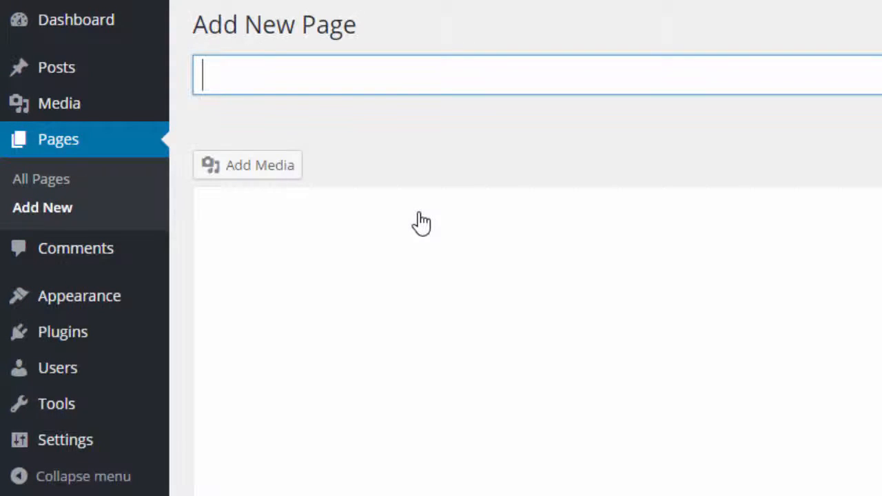
click(365, 73)
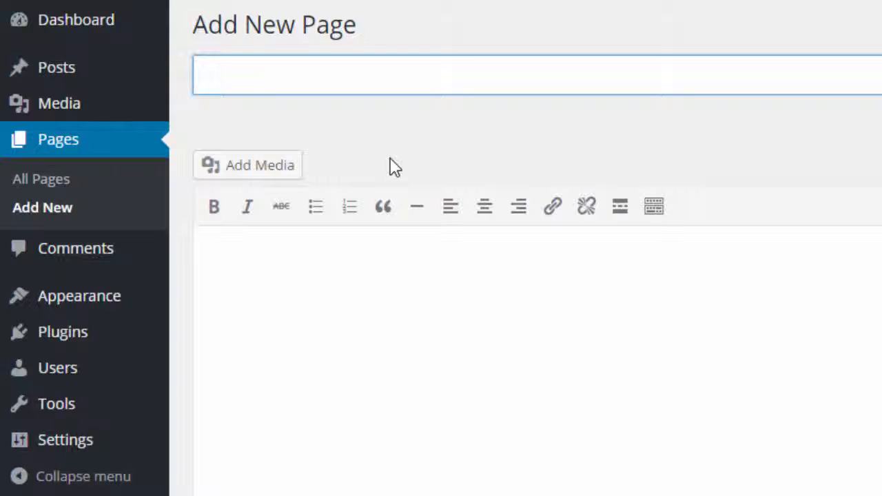
text(We)
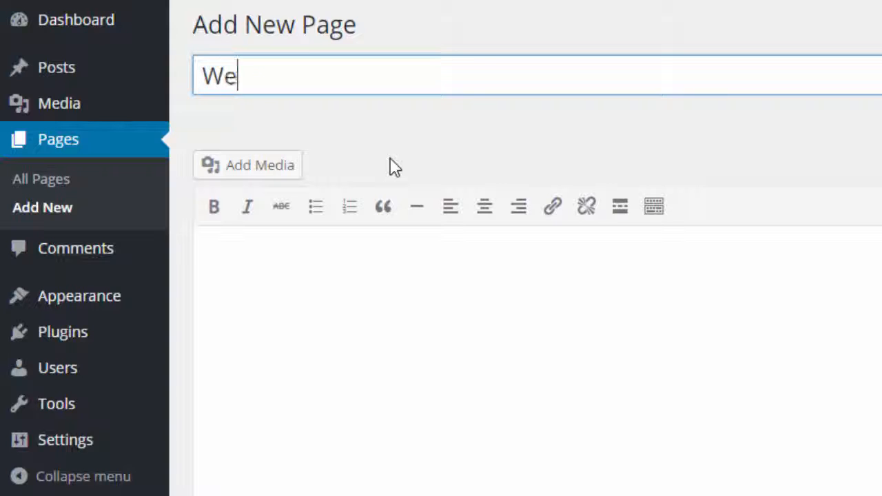
key(BackSpace)
key(BackSpace)
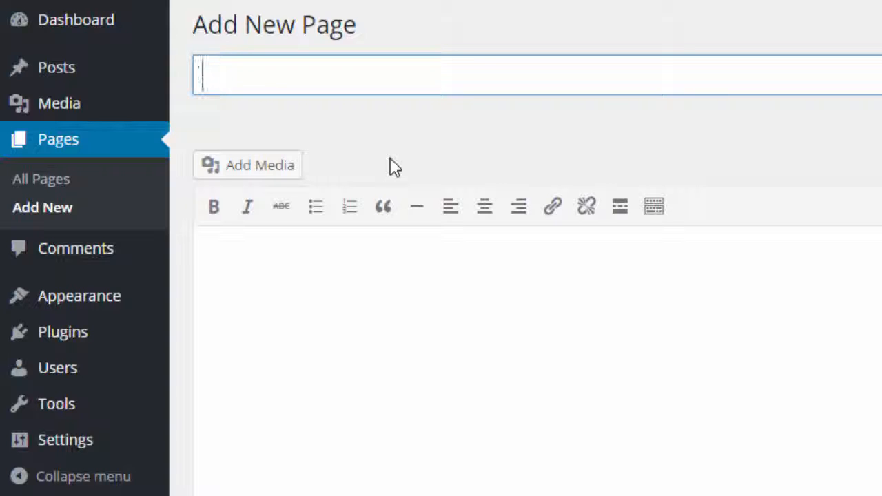
text(Logo)
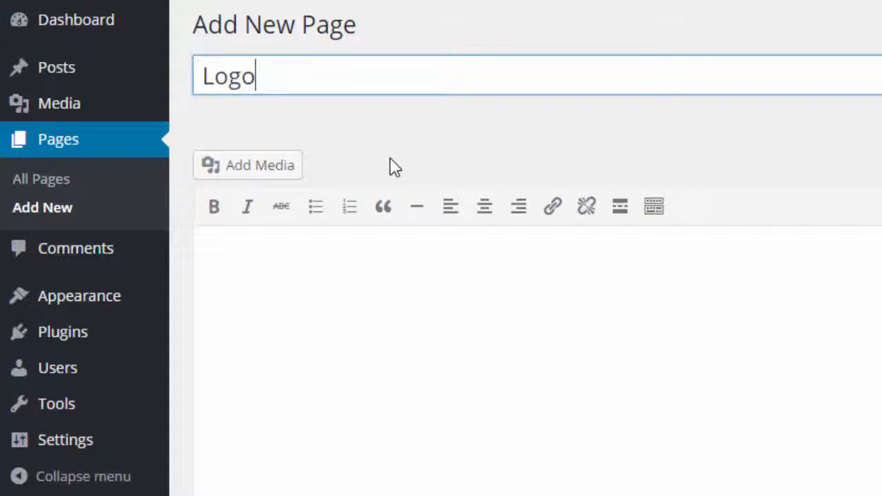
key(BackSpace)
key(BackSpace)
key(BackSpace)
key(BackSpace)
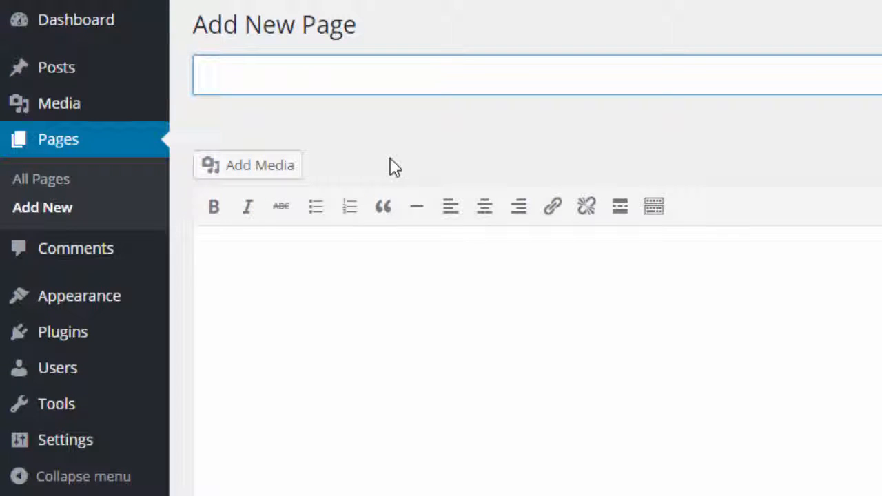
- Title the new page "Design", make it a child of the "Services" page, and publish it
text(Design)
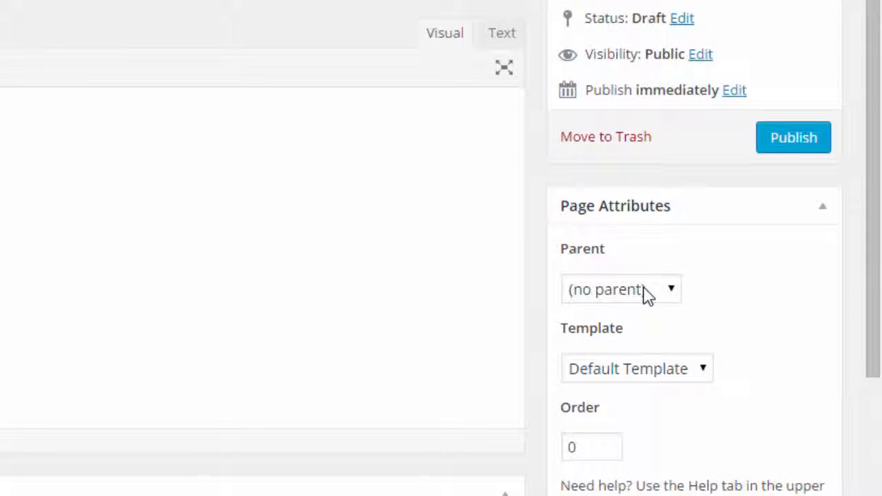
click(645, 292)
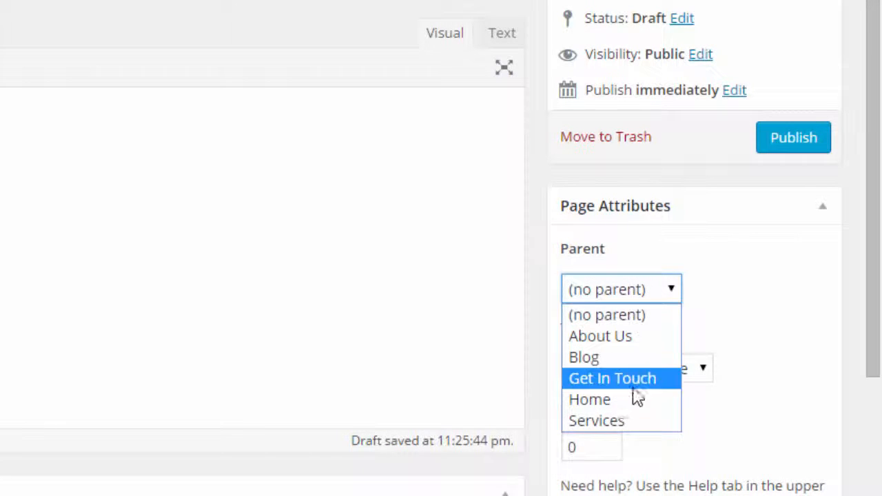
click(632, 416)
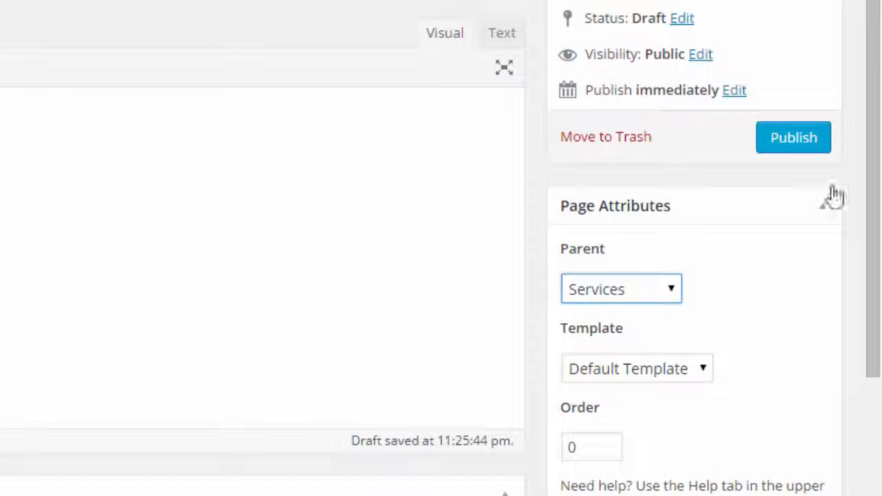
click(801, 150)
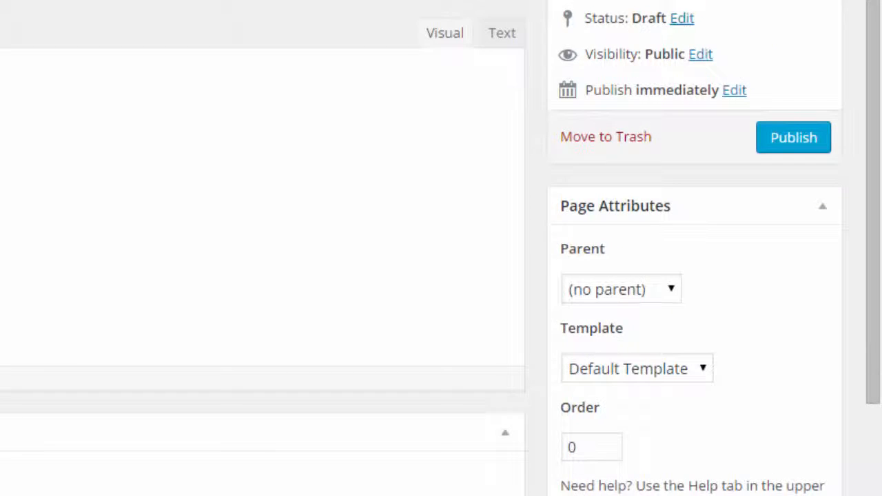
- Title the new page "Marketing", make it a child of the "Services" page, and publish it
text(Marketing)
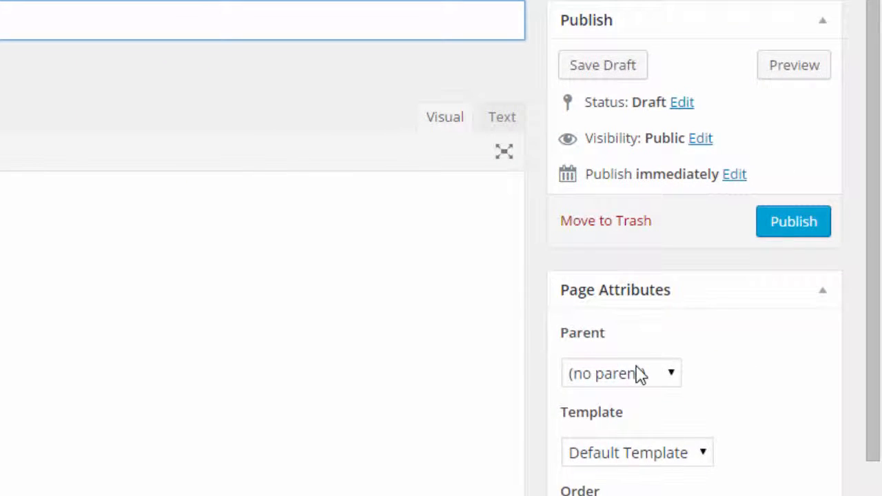
click(637, 373)
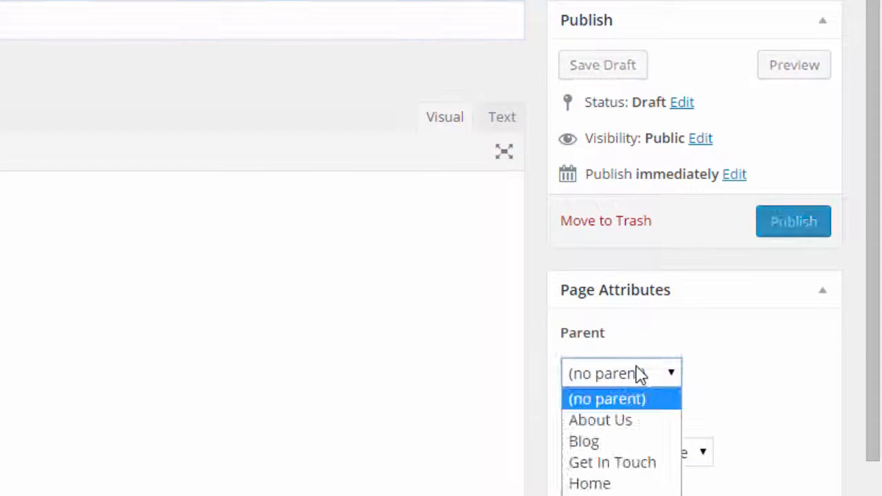
click(647, 493)
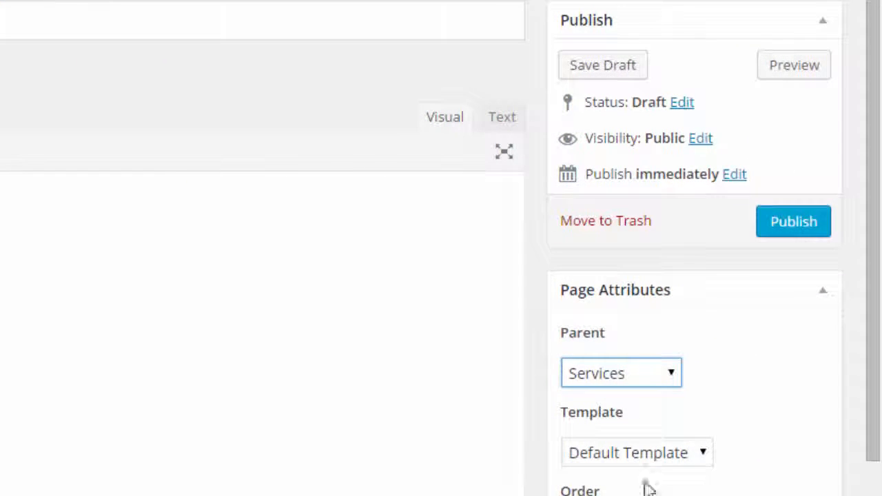
click(804, 227)
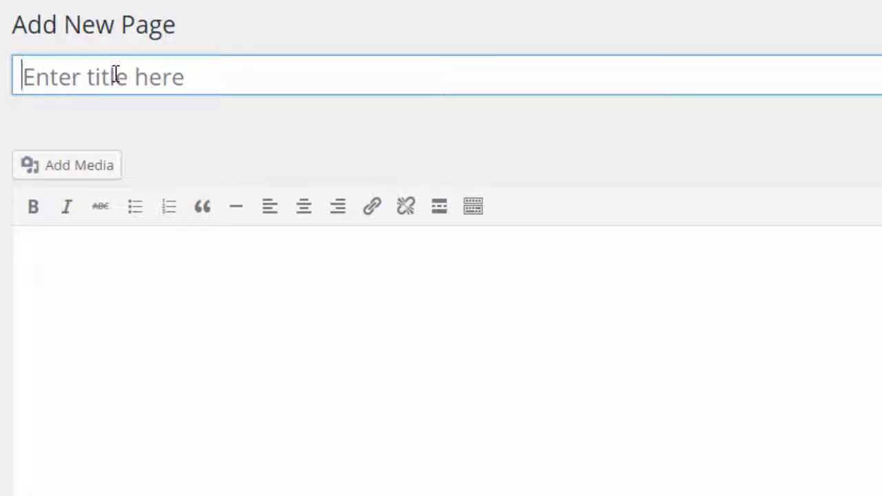
- Create a page titled "Content" as a child of "Services", publish it, and review the page hierarchy in the list of all pages
click(116, 75)
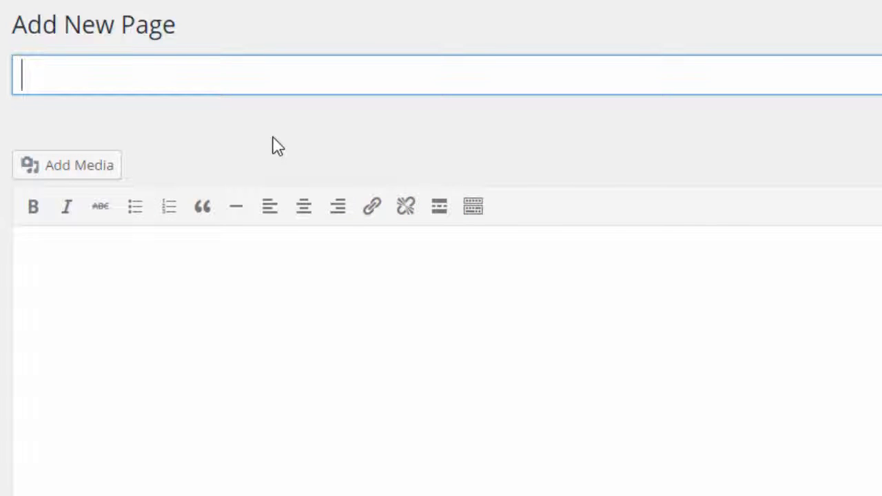
text(Content)
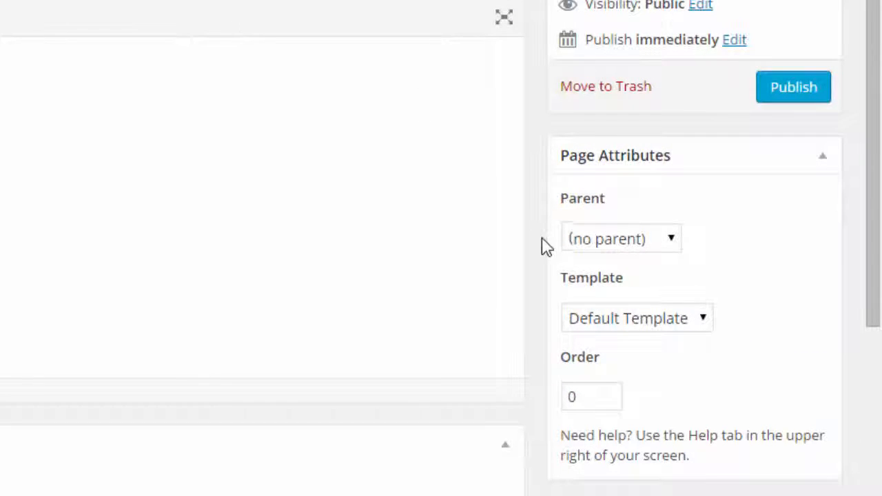
click(646, 245)
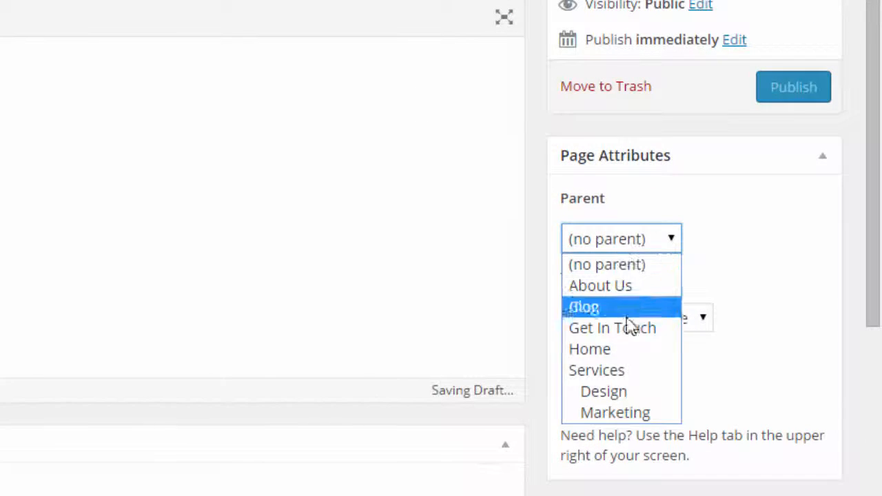
click(630, 370)
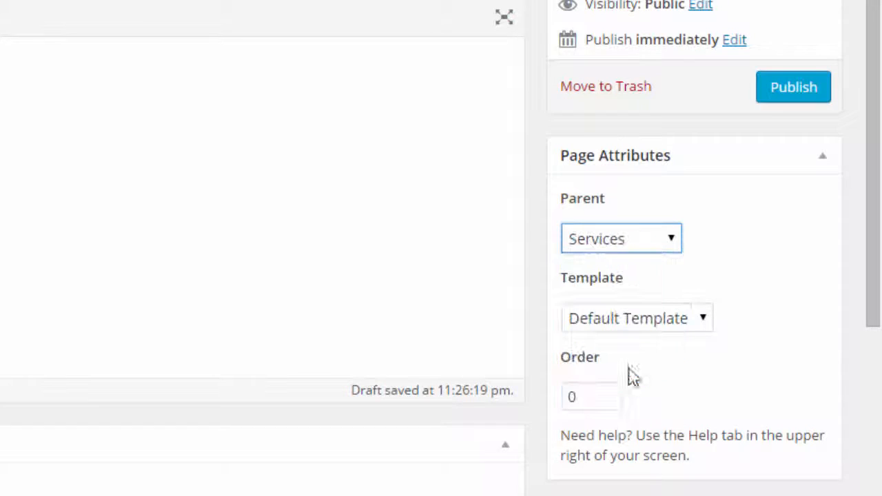
click(793, 95)
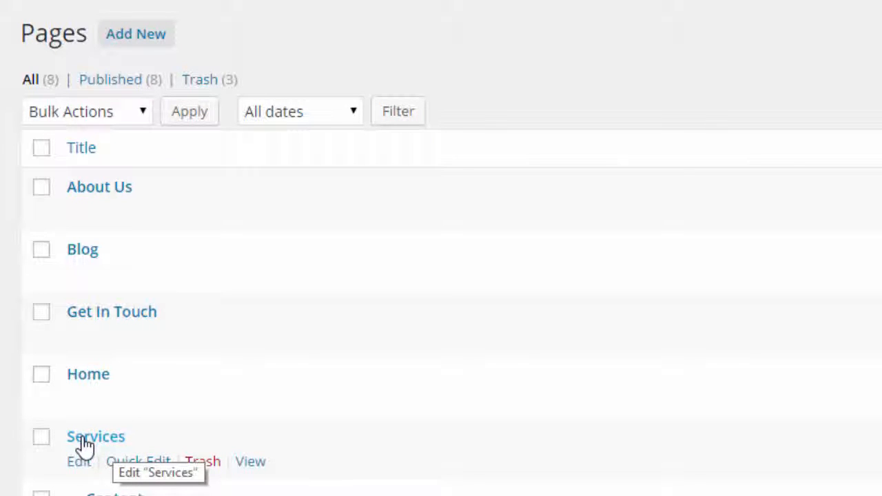
scroll(84, 448, down, 3)
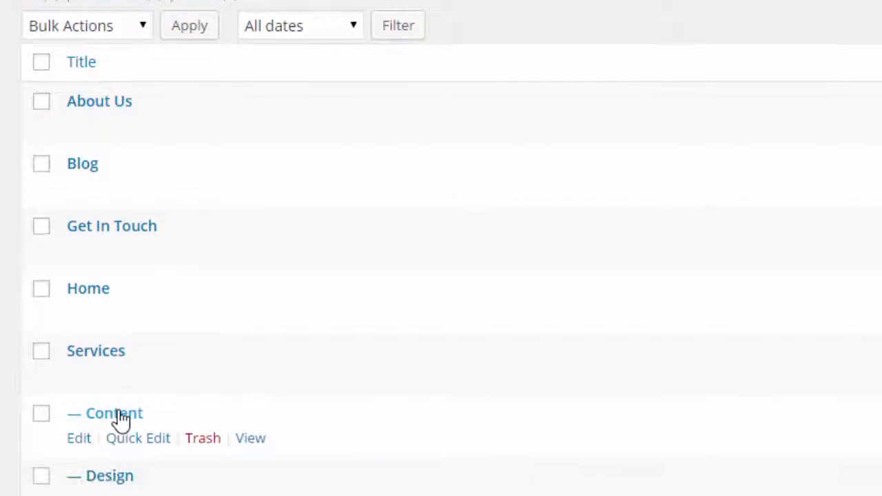